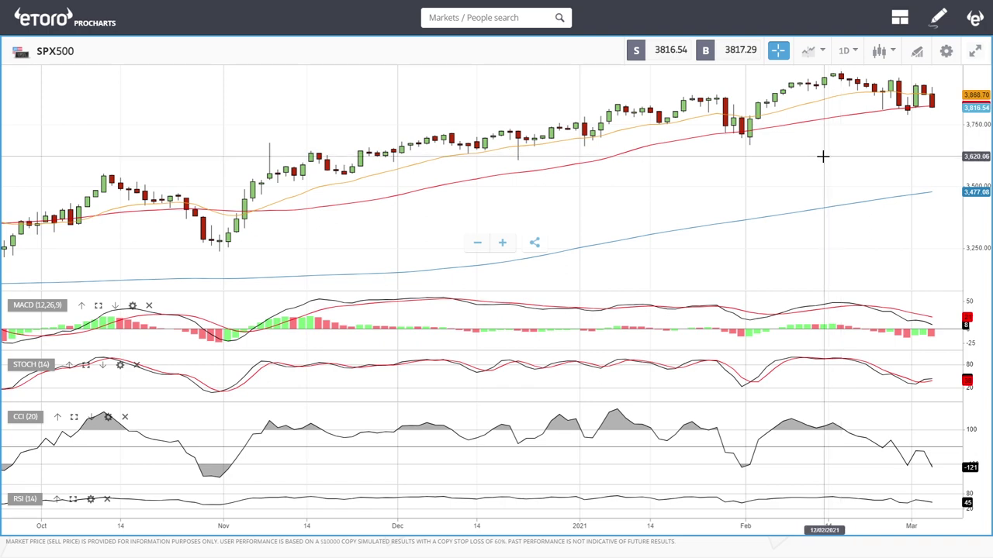
Zoom the SPX500 daily chart in and out, settling on about a year of candles, March to March
{"action": "scroll", "coordinate": [829, 159], "scroll_direction": "down", "scroll_amount": 1}
{"action": "scroll", "coordinate": [831, 161], "scroll_direction": "down", "scroll_amount": 2}
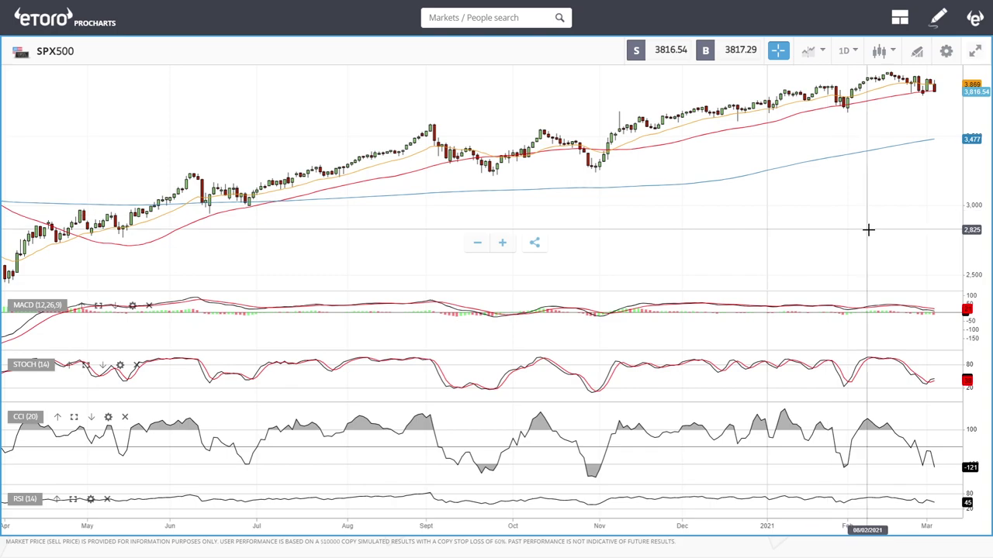
{"action": "scroll", "coordinate": [867, 229], "scroll_direction": "up", "scroll_amount": 3}
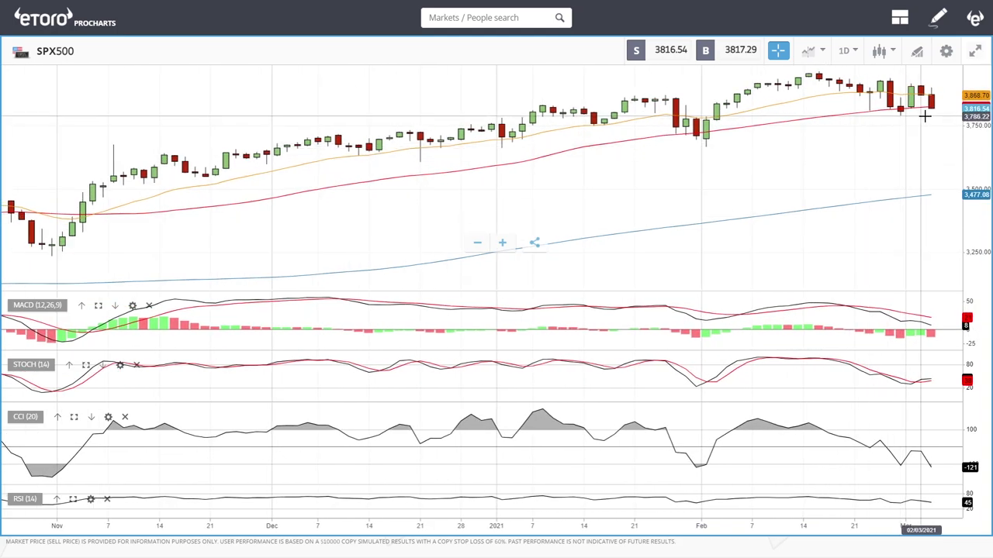
{"action": "scroll", "coordinate": [936, 109], "scroll_direction": "up", "scroll_amount": 4}
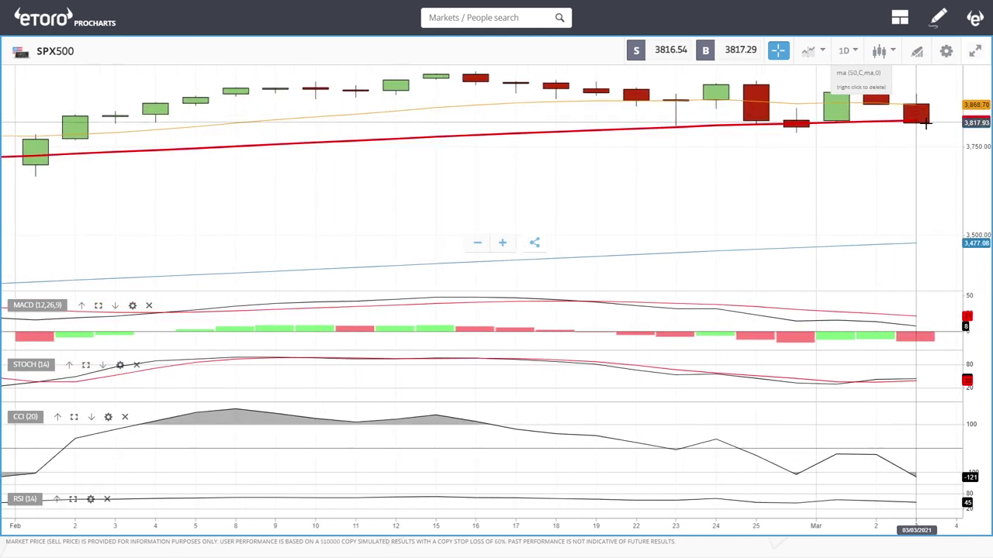
{"action": "scroll", "coordinate": [882, 172], "scroll_direction": "down", "scroll_amount": 3}
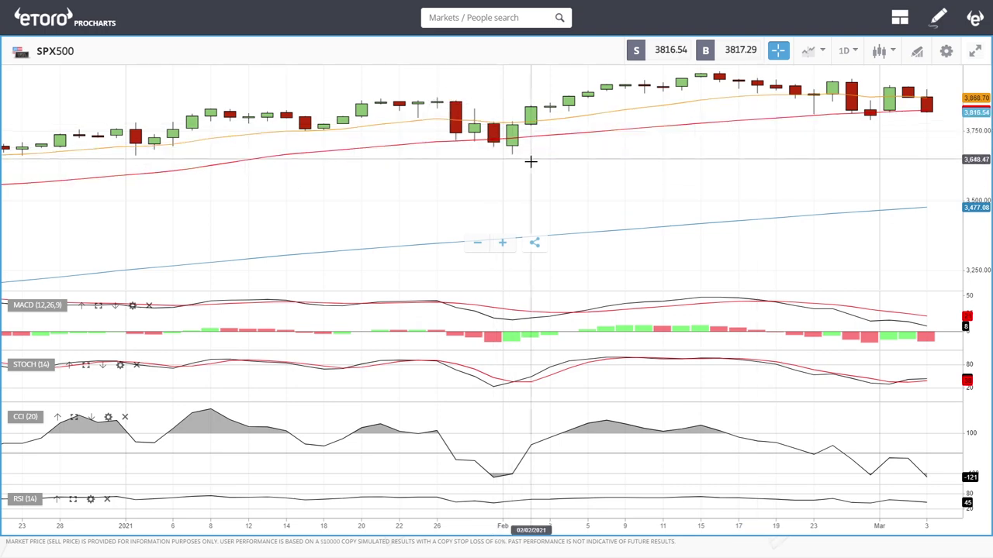
{"action": "scroll", "coordinate": [814, 164], "scroll_direction": "down", "scroll_amount": 5}
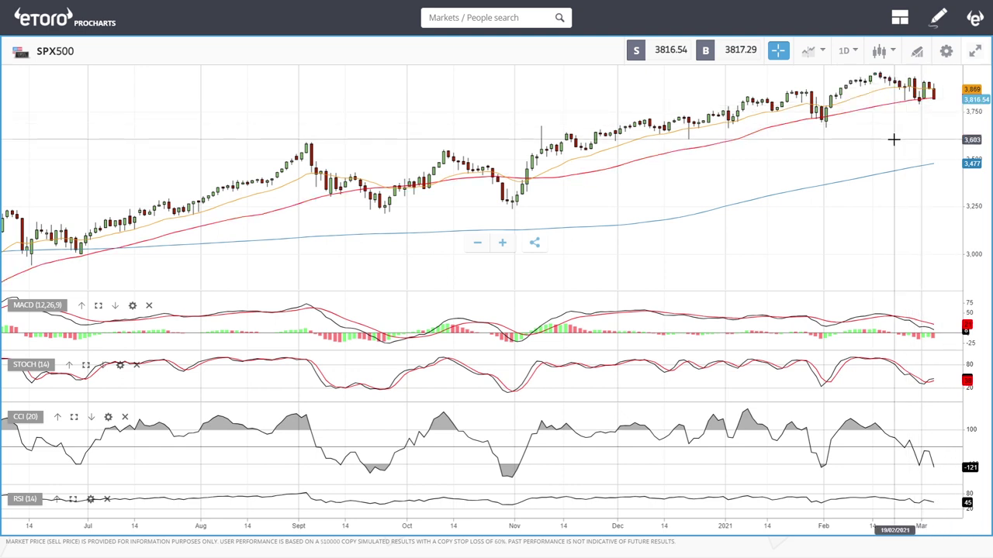
{"action": "scroll", "coordinate": [906, 129], "scroll_direction": "up", "scroll_amount": 4}
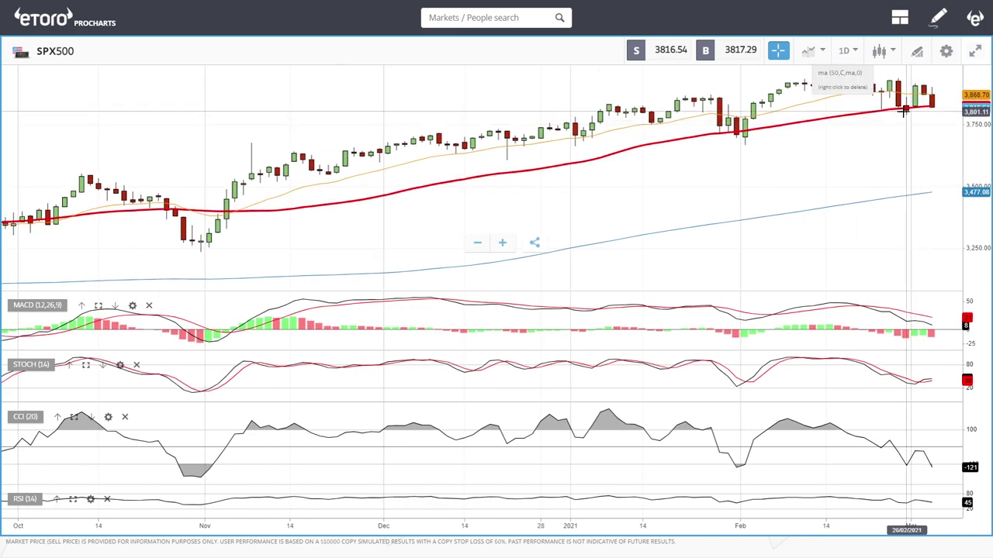
{"action": "scroll", "coordinate": [822, 167], "scroll_direction": "down", "scroll_amount": 5}
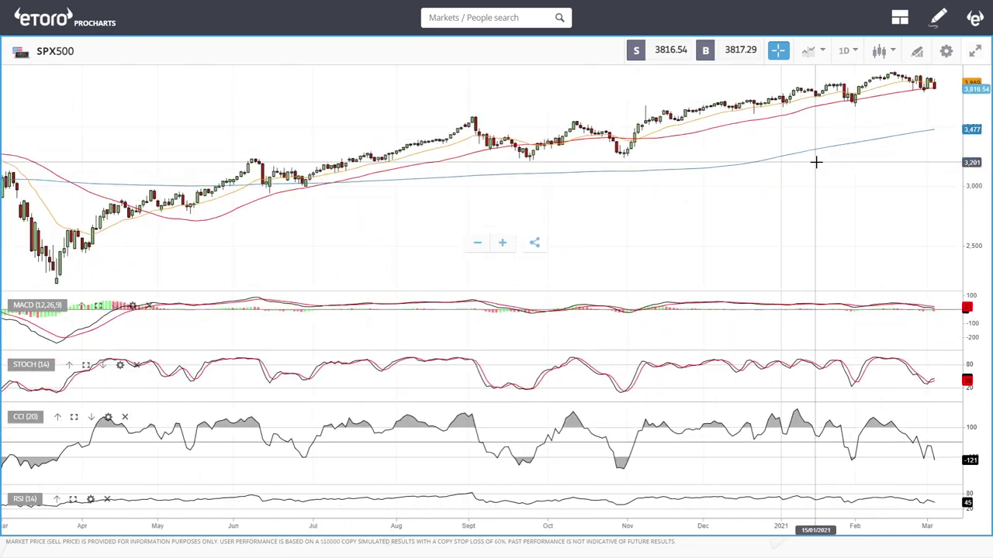
Draw an SPX500 Fibonacci retracement from the early-November low to the recent high, then start deleting it
{"action": "left_click", "coordinate": [918, 53]}
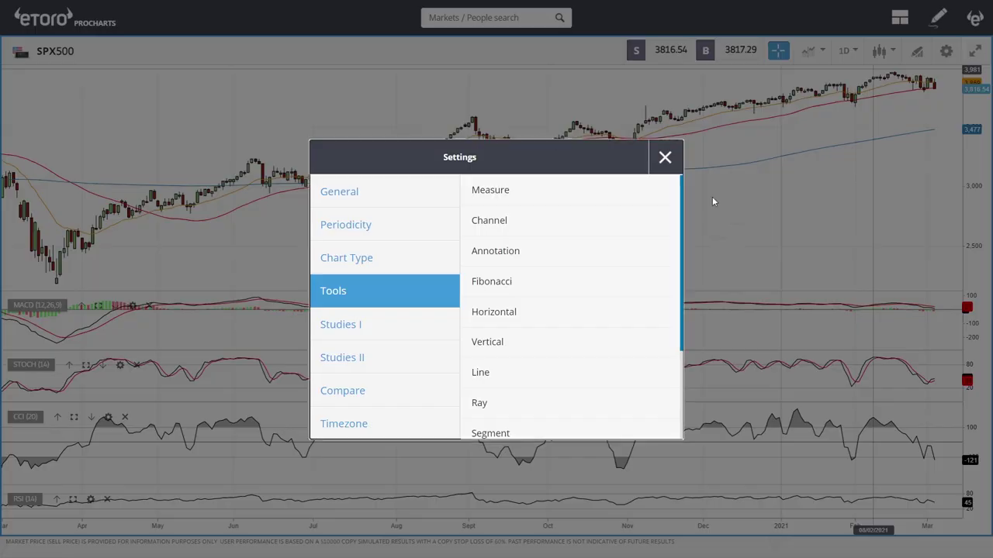
{"action": "left_click", "coordinate": [530, 291]}
{"action": "left_click_drag", "start_coordinate": [623, 155], "coordinate": [898, 73]}
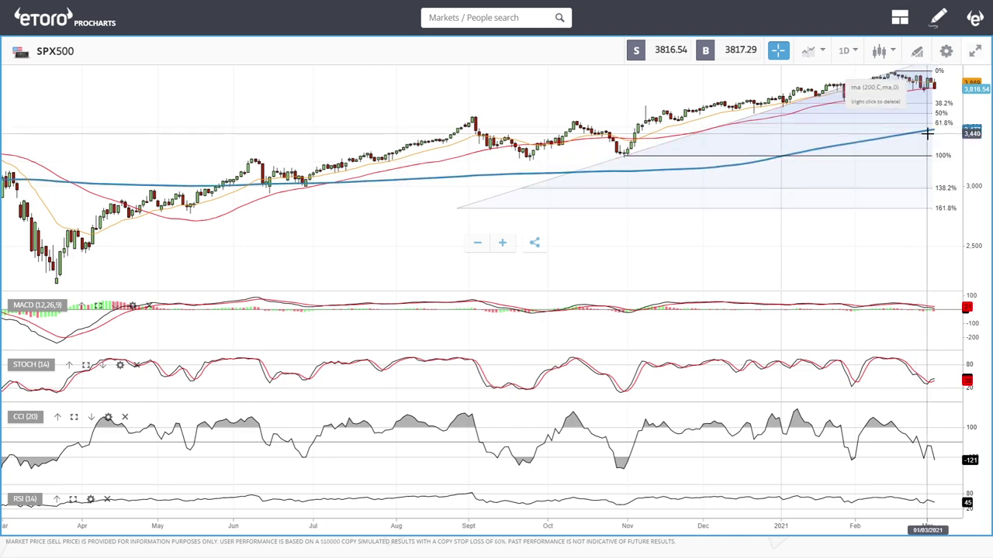
{"action": "right_click", "coordinate": [624, 155]}
Zoom the SPX500 chart in and back out to review it without the retracement
{"action": "scroll", "coordinate": [873, 155], "scroll_direction": "up", "scroll_amount": 5}
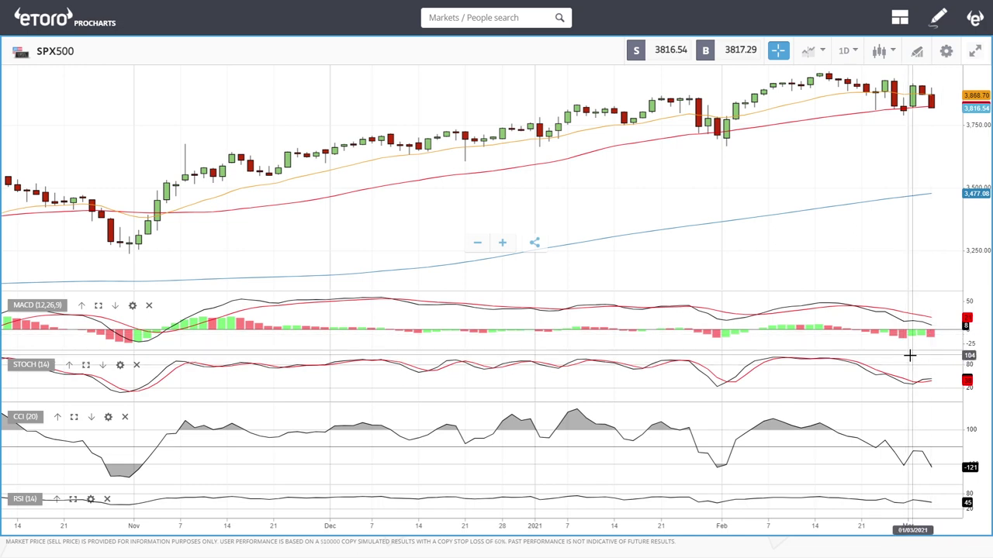
{"action": "scroll", "coordinate": [902, 339], "scroll_direction": "down", "scroll_amount": 3}
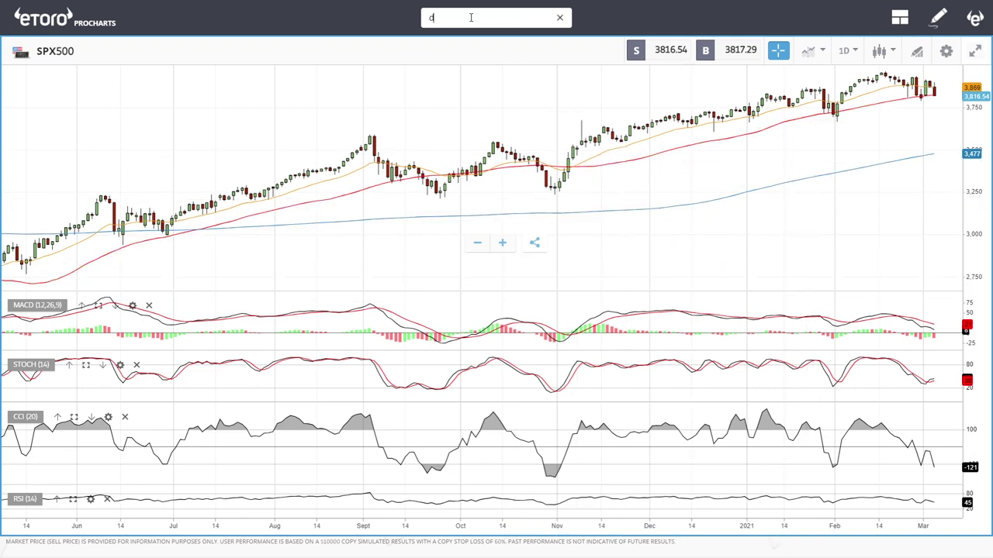
Load DJ30 from the search results and zoom its daily chart out to mid-July 2020 through March 2021
{"action": "type", "text": "j"}
{"action": "left_click", "coordinate": [444, 65]}
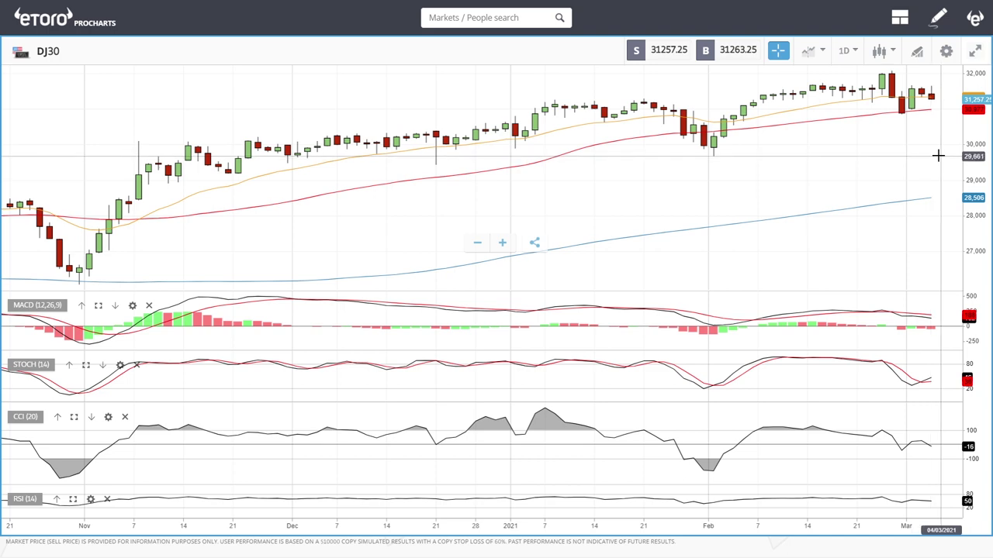
{"action": "scroll", "coordinate": [934, 99], "scroll_direction": "up", "scroll_amount": 3}
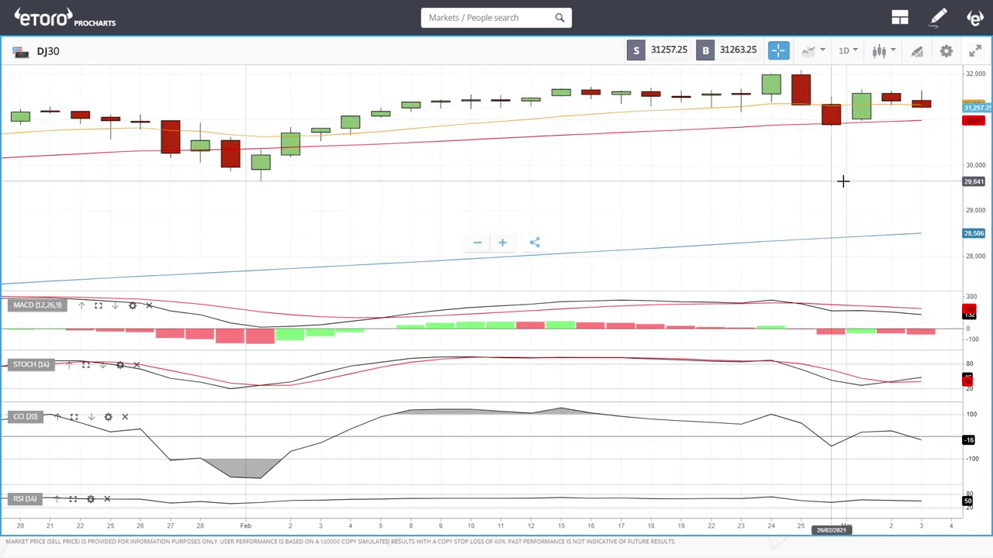
{"action": "scroll", "coordinate": [842, 162], "scroll_direction": "down", "scroll_amount": 3}
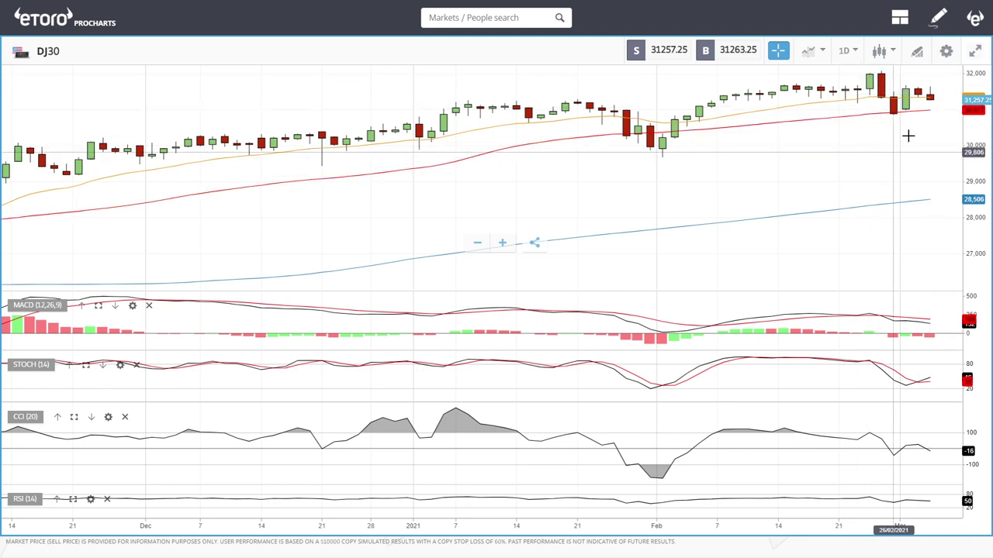
{"action": "scroll", "coordinate": [820, 155], "scroll_direction": "down", "scroll_amount": 2}
{"action": "scroll", "coordinate": [820, 155], "scroll_direction": "down", "scroll_amount": 2}
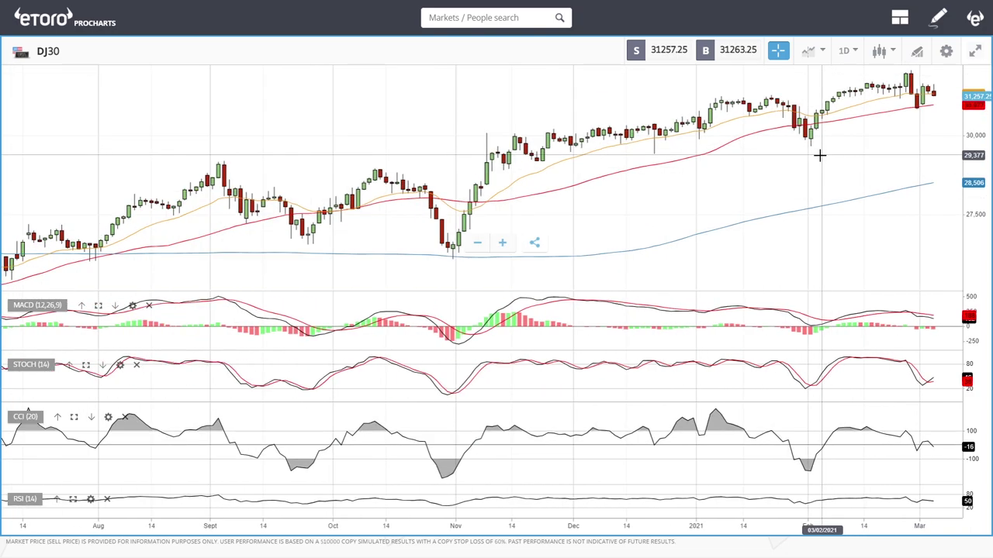
Draw a DJ30 Fibonacci retracement from the February low to the March high, zoom in, then delete it
{"action": "left_click", "coordinate": [918, 58]}
{"action": "left_click", "coordinate": [505, 260]}
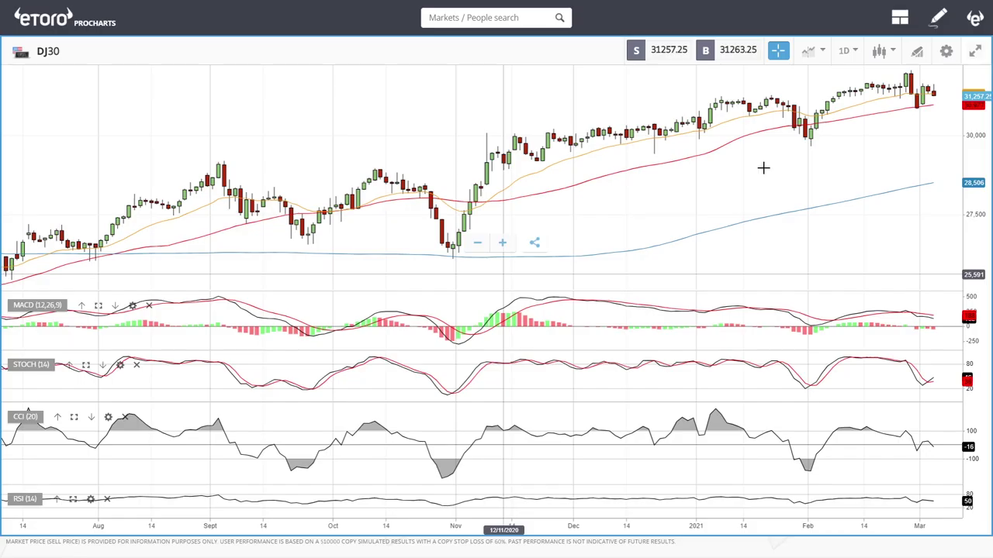
{"action": "left_click", "coordinate": [808, 144]}
{"action": "left_click", "coordinate": [911, 71]}
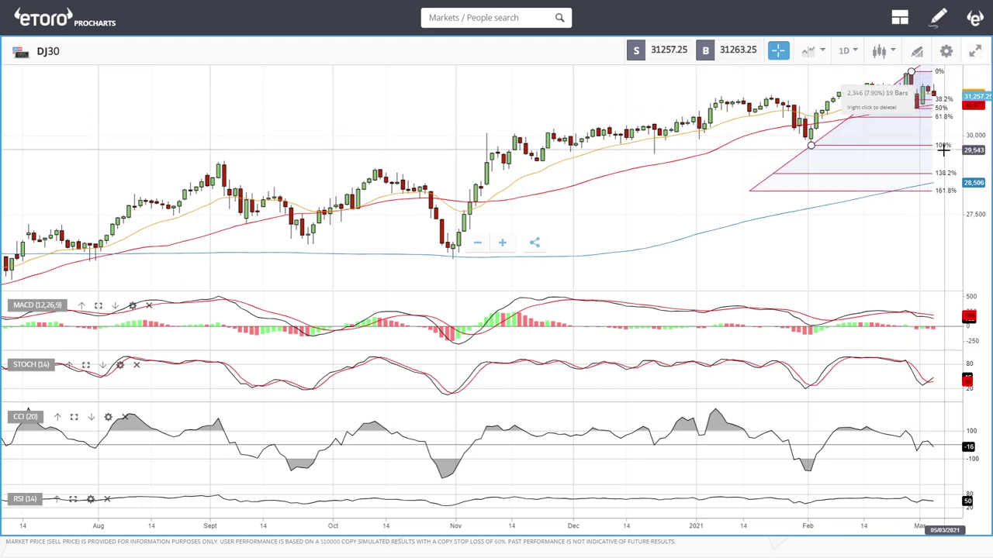
{"action": "scroll", "coordinate": [943, 150], "scroll_direction": "up", "scroll_amount": 2}
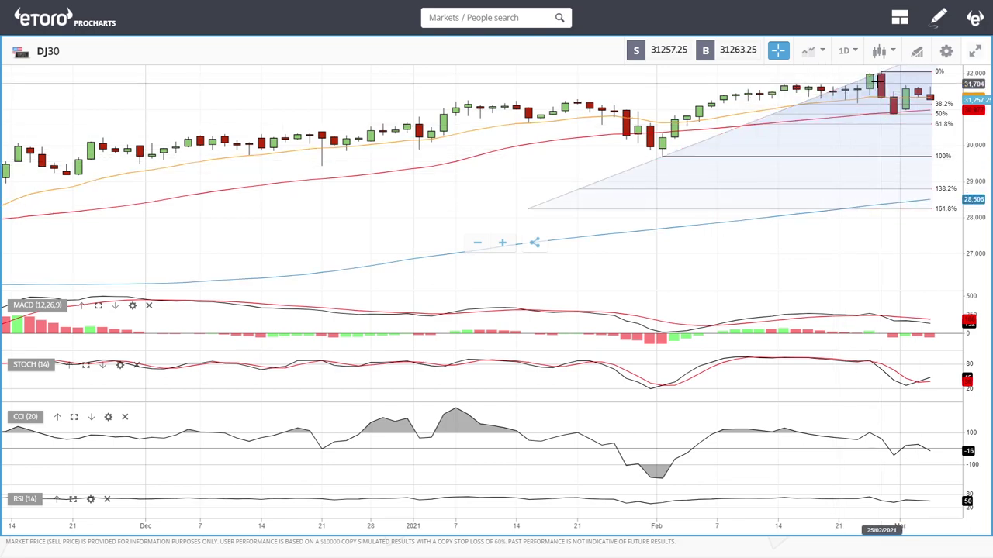
{"action": "right_click", "coordinate": [881, 72]}
Zoom the DJ30 daily chart out and back in to review it
{"action": "scroll", "coordinate": [891, 153], "scroll_direction": "down", "scroll_amount": 5}
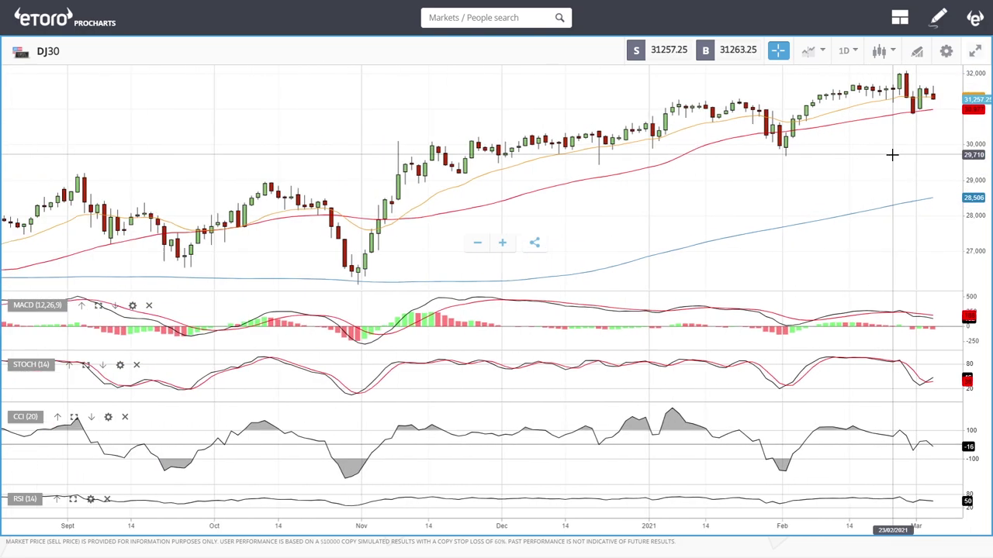
{"action": "scroll", "coordinate": [926, 108], "scroll_direction": "up", "scroll_amount": 5}
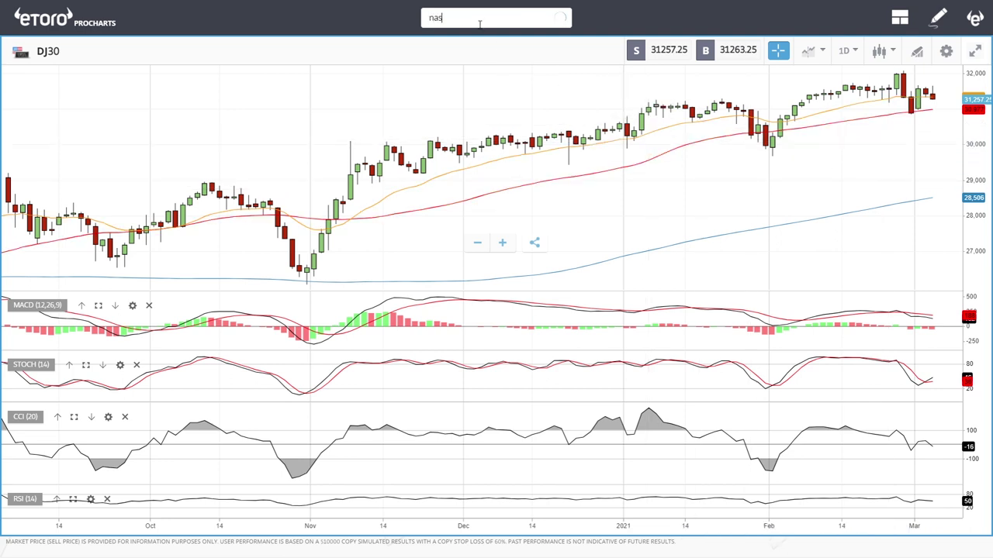
Load the NSDQ100 daily chart, zoom out to 2016–2021, then zoom back in
{"action": "left_click", "coordinate": [456, 62]}
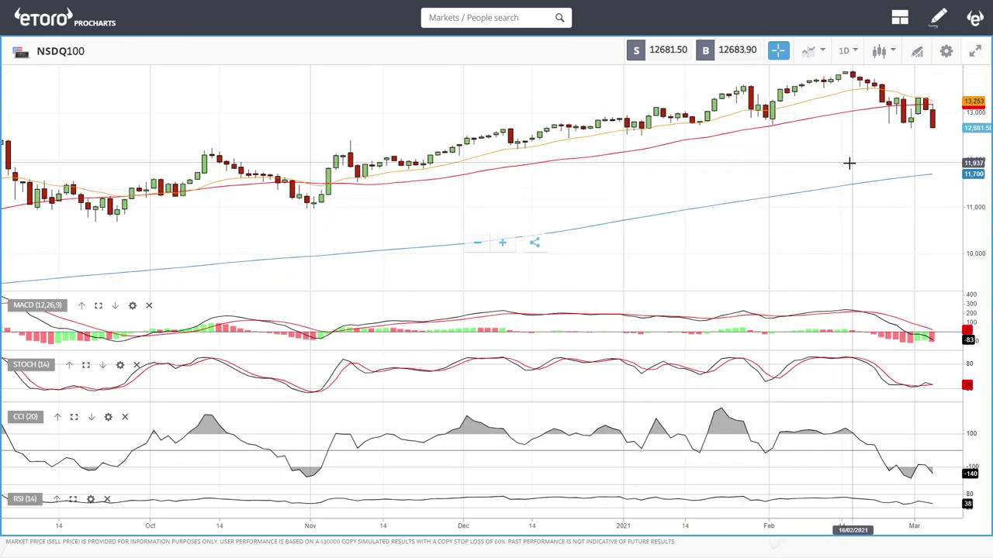
{"action": "scroll", "coordinate": [820, 166], "scroll_direction": "down", "scroll_amount": 10}
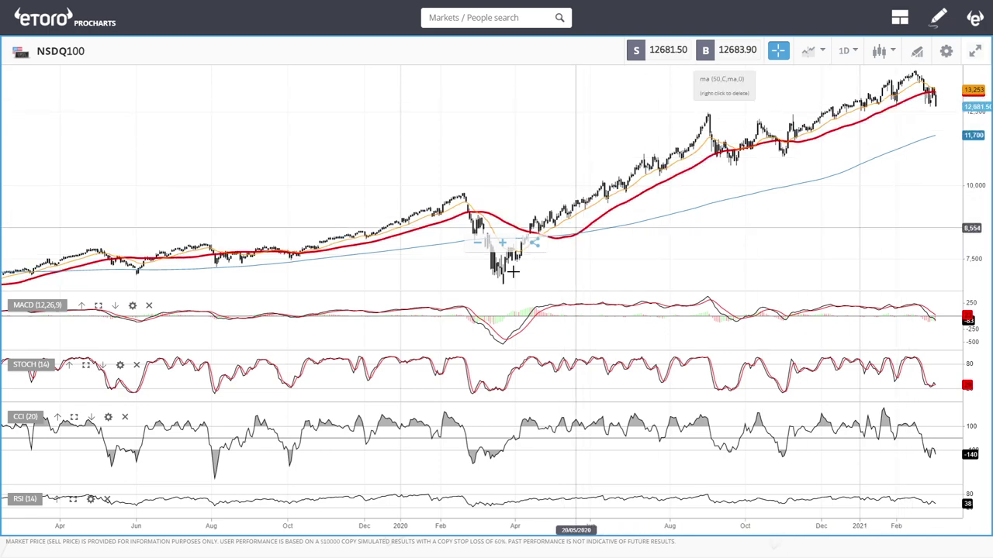
{"action": "scroll", "coordinate": [749, 245], "scroll_direction": "down", "scroll_amount": 2}
{"action": "scroll", "coordinate": [749, 245], "scroll_direction": "down", "scroll_amount": 4}
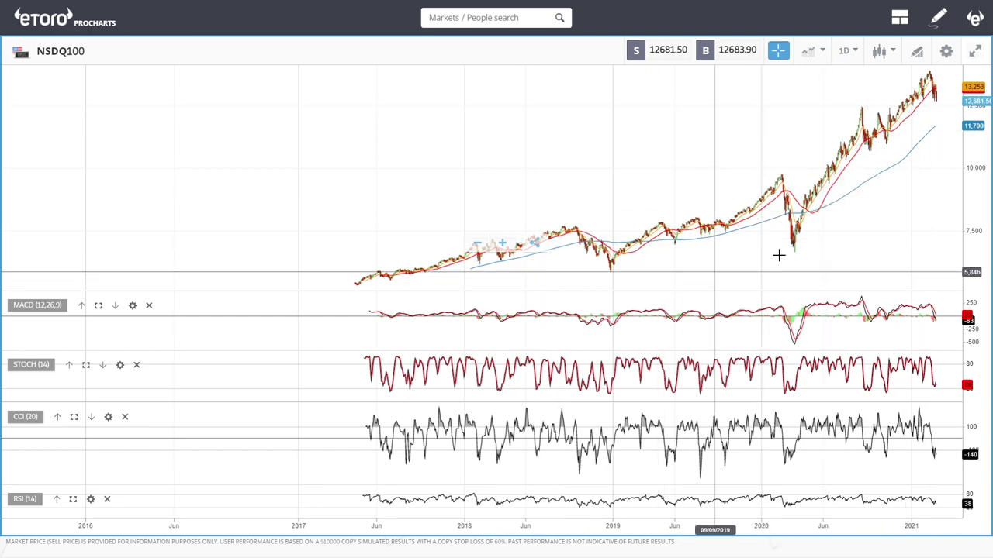
{"action": "scroll", "coordinate": [869, 222], "scroll_direction": "up", "scroll_amount": 5}
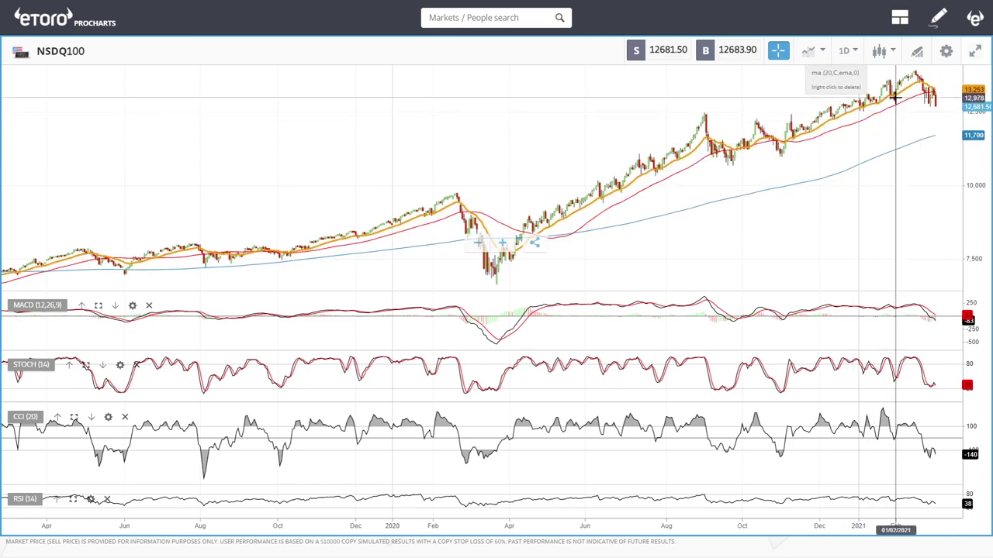
{"action": "scroll", "coordinate": [931, 186], "scroll_direction": "up", "scroll_amount": 5}
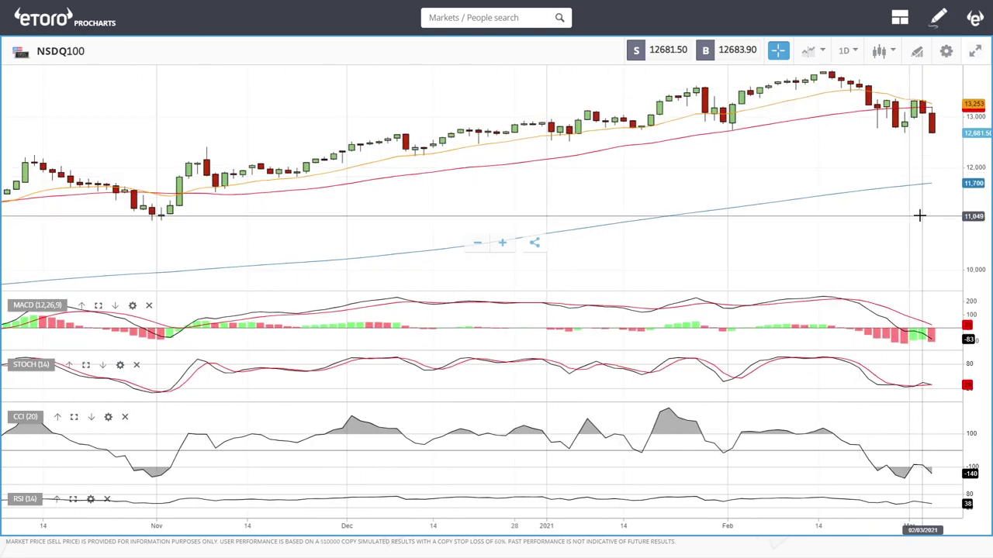
{"action": "scroll", "coordinate": [899, 208], "scroll_direction": "down", "scroll_amount": 3}
{"action": "scroll", "coordinate": [898, 205], "scroll_direction": "down", "scroll_amount": 3}
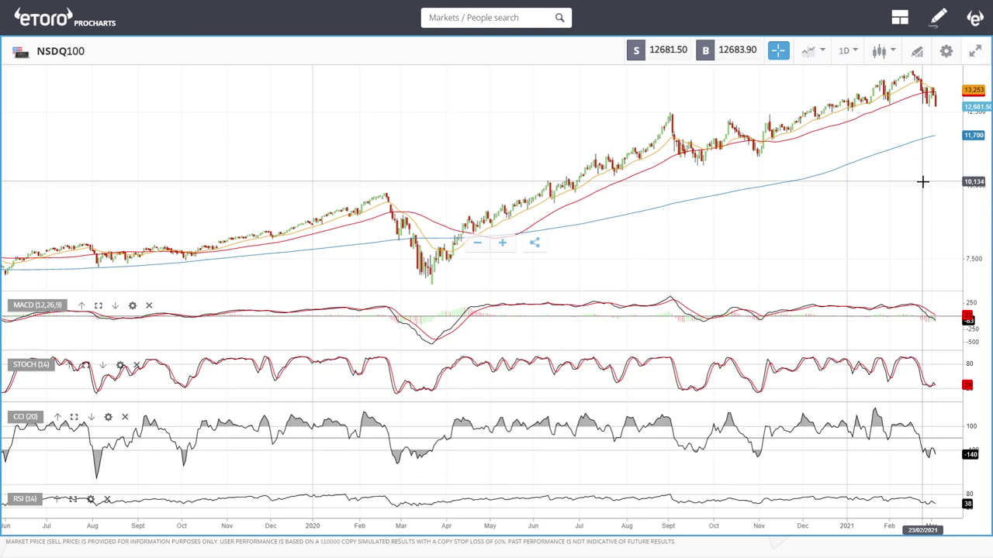
{"action": "scroll", "coordinate": [922, 181], "scroll_direction": "up", "scroll_amount": 3}
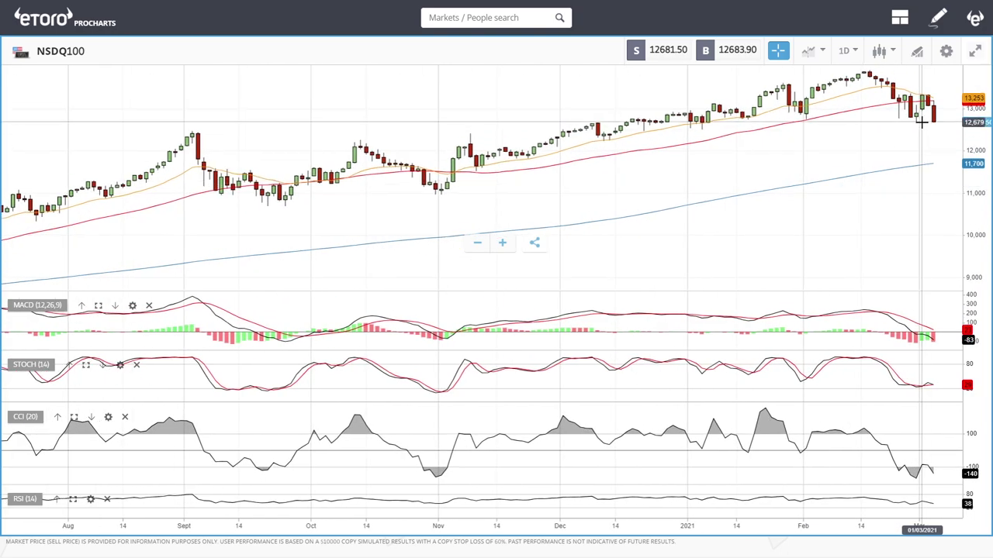
{"action": "scroll", "coordinate": [940, 126], "scroll_direction": "up", "scroll_amount": 3}
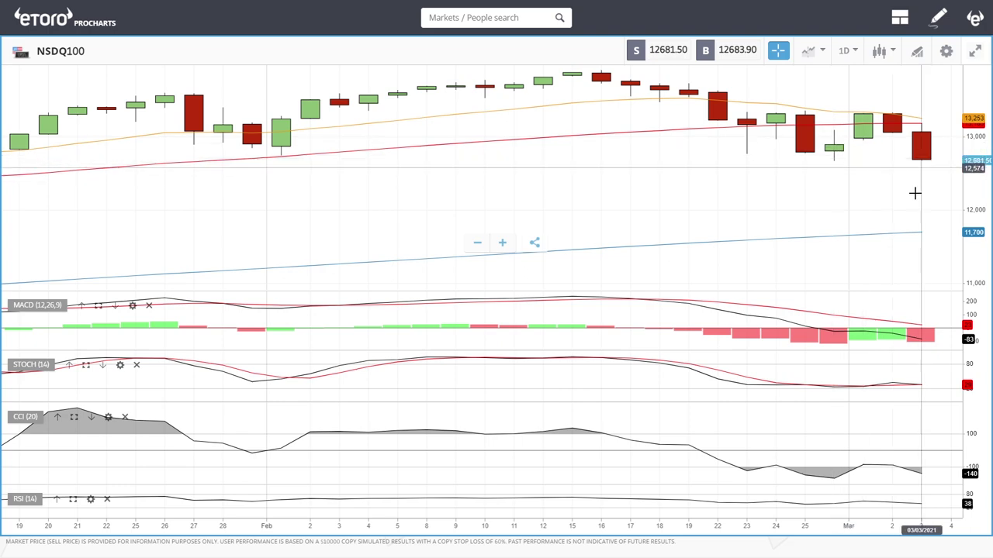
{"action": "scroll", "coordinate": [911, 200], "scroll_direction": "down", "scroll_amount": 3}
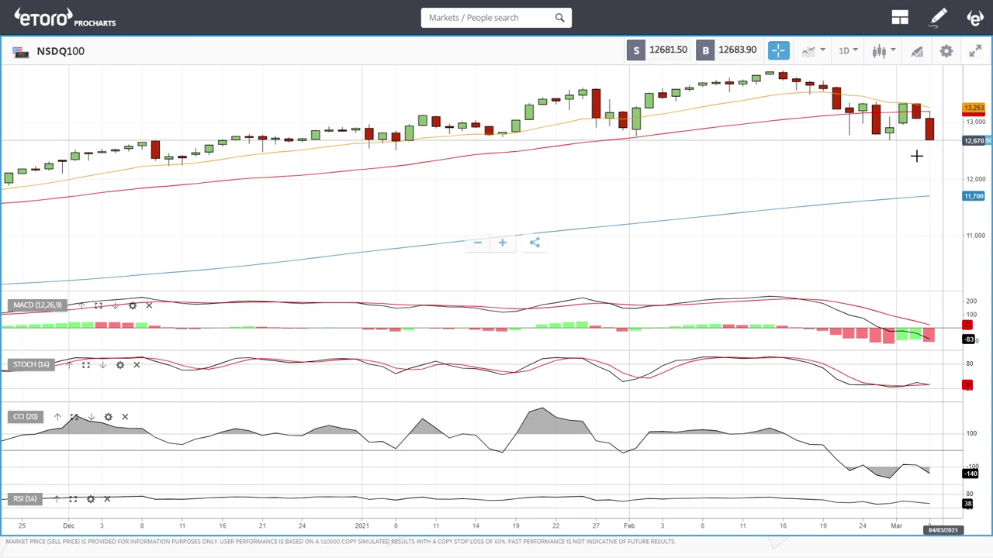
{"action": "scroll", "coordinate": [827, 189], "scroll_direction": "down", "scroll_amount": 3}
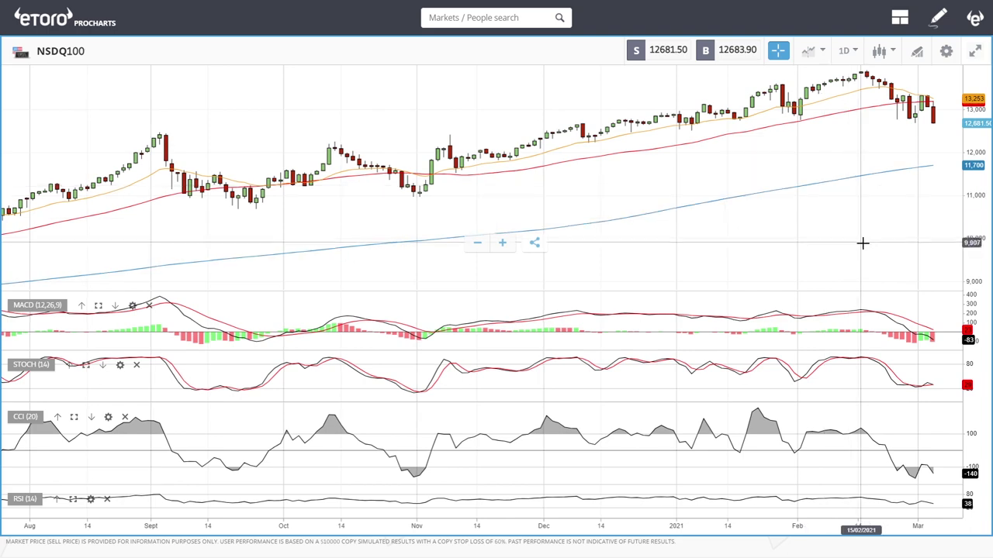
{"action": "scroll", "coordinate": [850, 246], "scroll_direction": "right", "scroll_amount": 2}
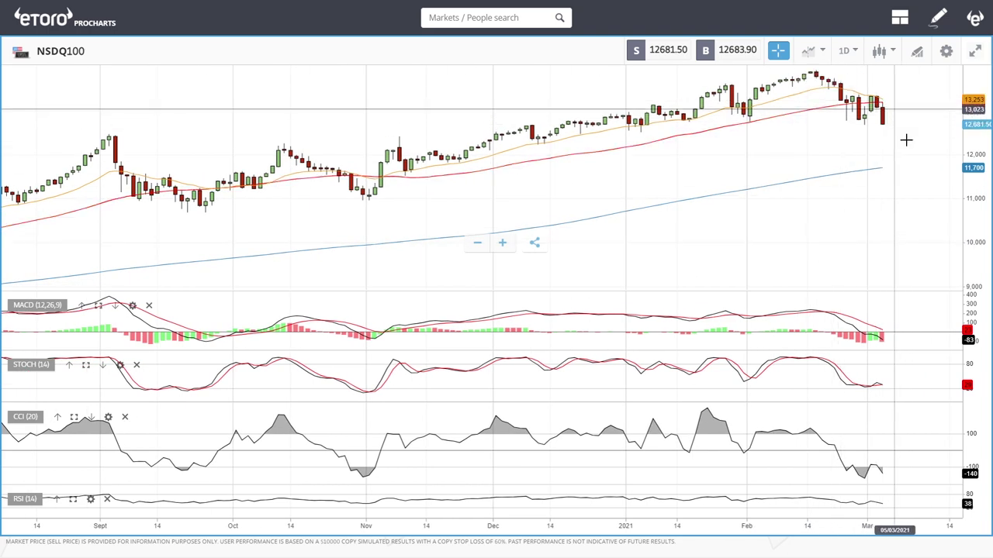
{"action": "scroll", "coordinate": [897, 122], "scroll_direction": "up", "scroll_amount": 3}
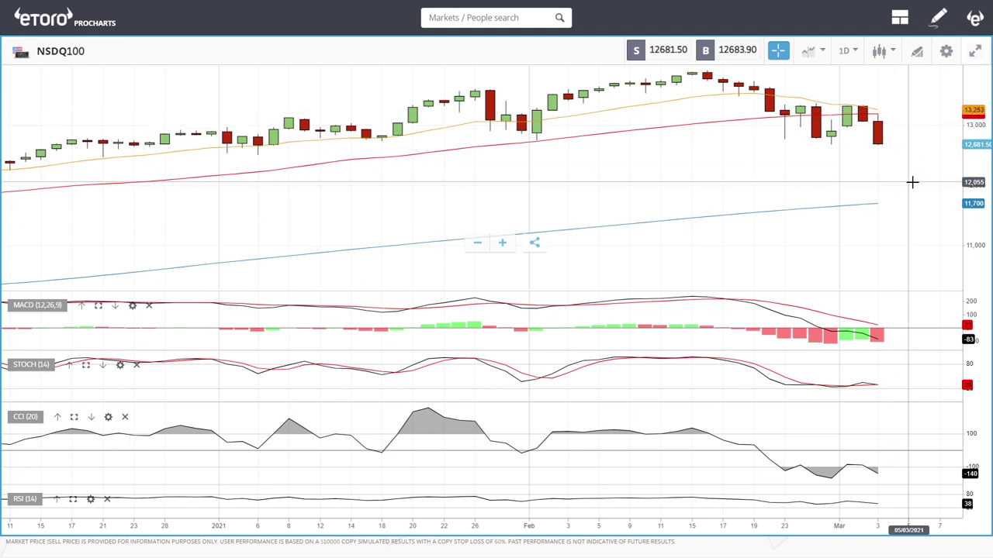
{"action": "scroll", "coordinate": [912, 183], "scroll_direction": "down", "scroll_amount": 8}
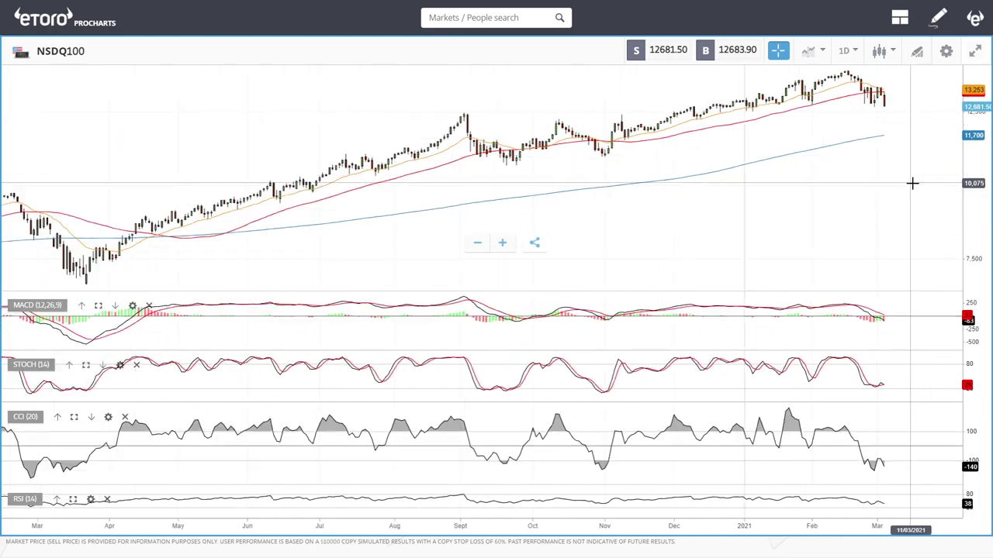